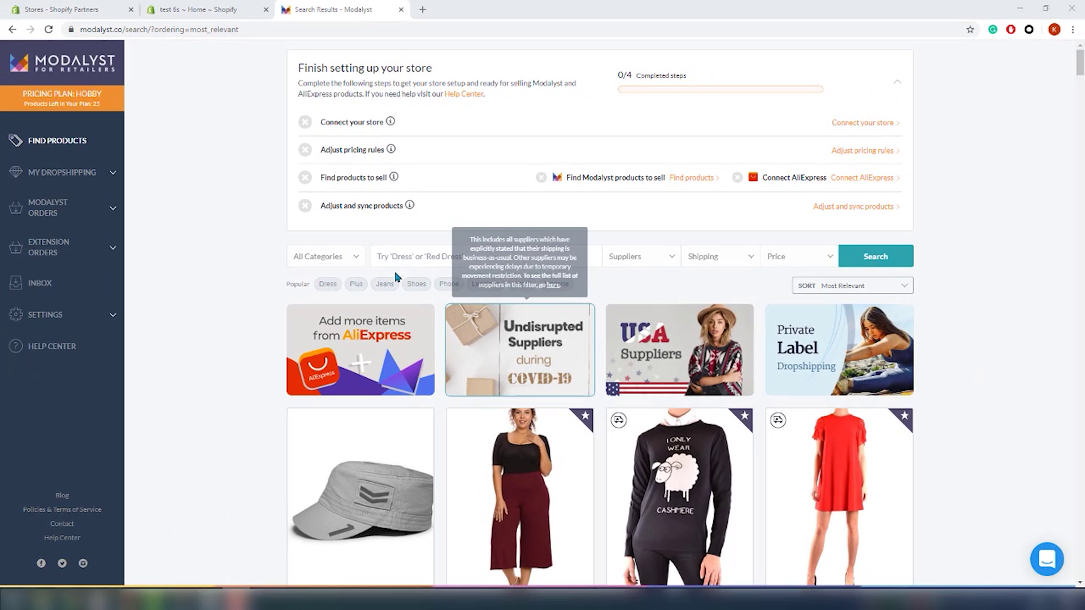
{"action": "left_click", "coordinate": [351, 257]}
{"action": "mouse_move", "coordinate": [418, 543]}
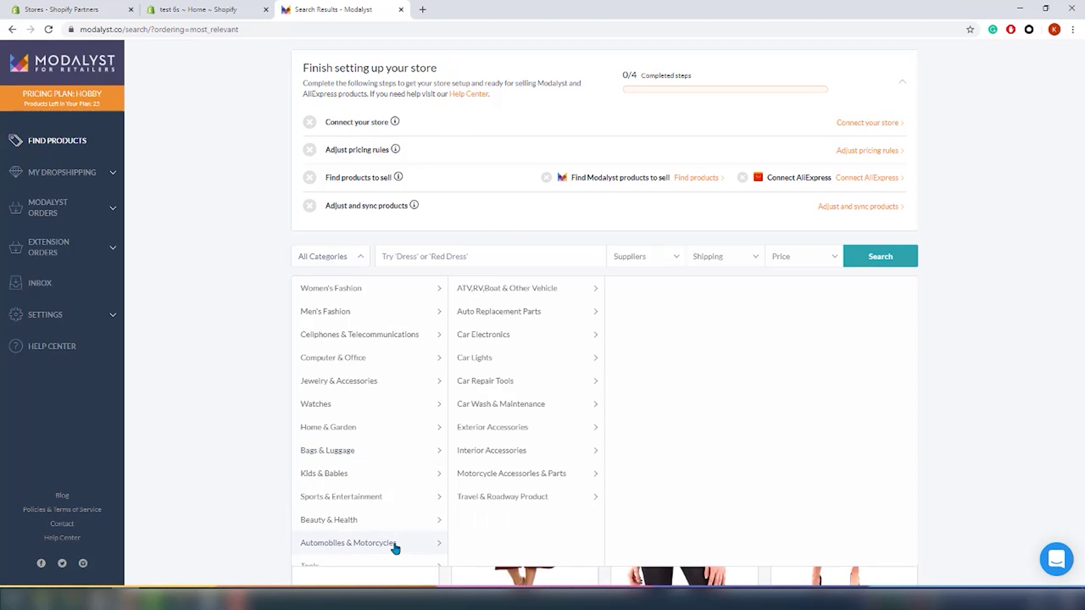
{"action": "mouse_move", "coordinate": [384, 511]}
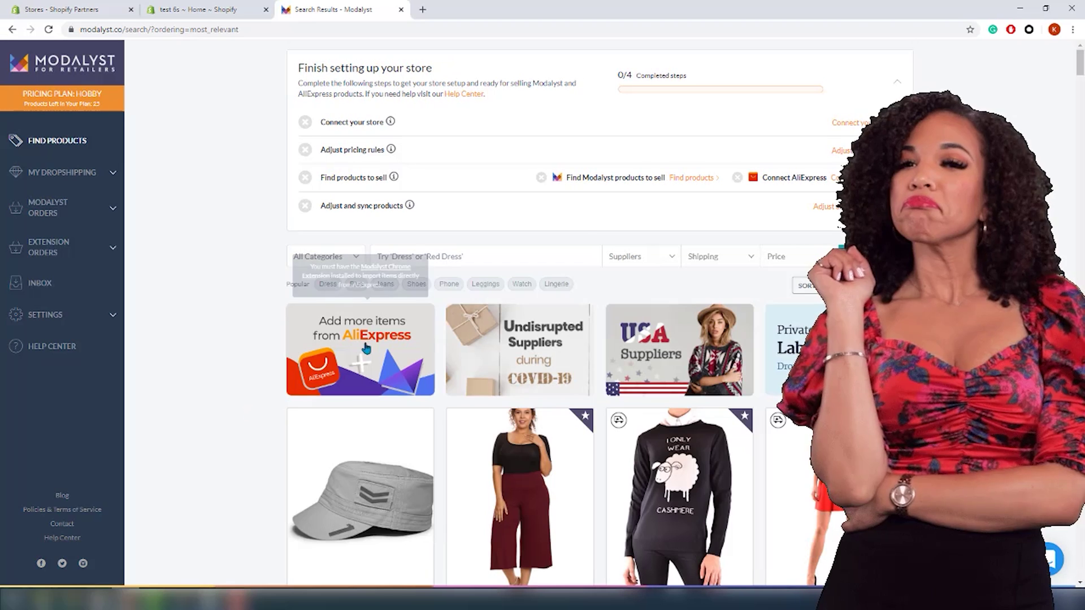
{"action": "left_click", "coordinate": [659, 257]}
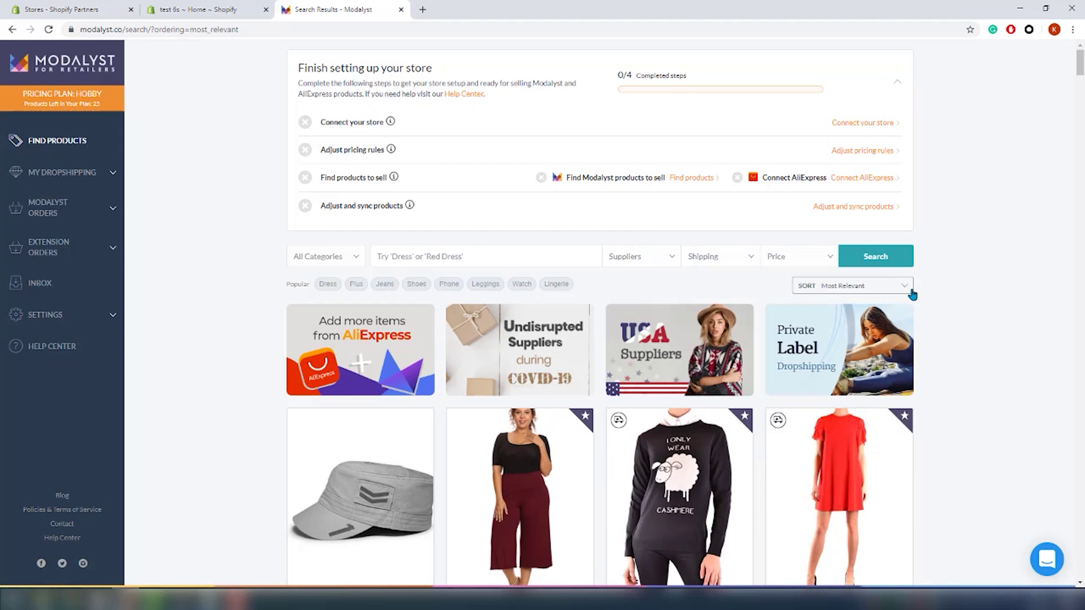
{"action": "left_click", "coordinate": [903, 287]}
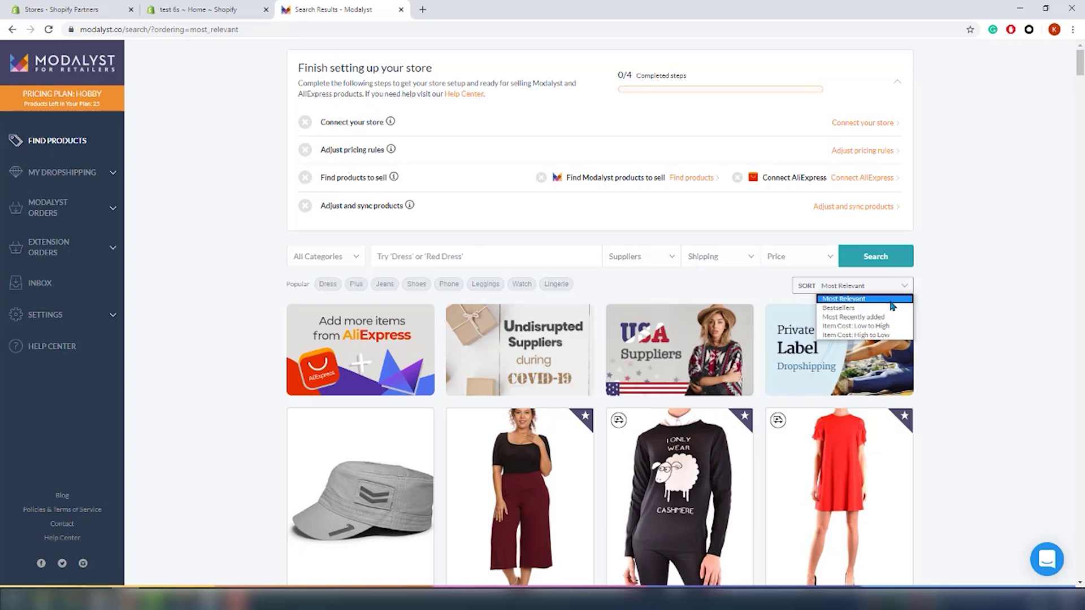
{"action": "left_click", "coordinate": [891, 301]}
{"action": "scroll", "coordinate": [1027, 452], "scroll_direction": "down", "scroll_amount": 1}
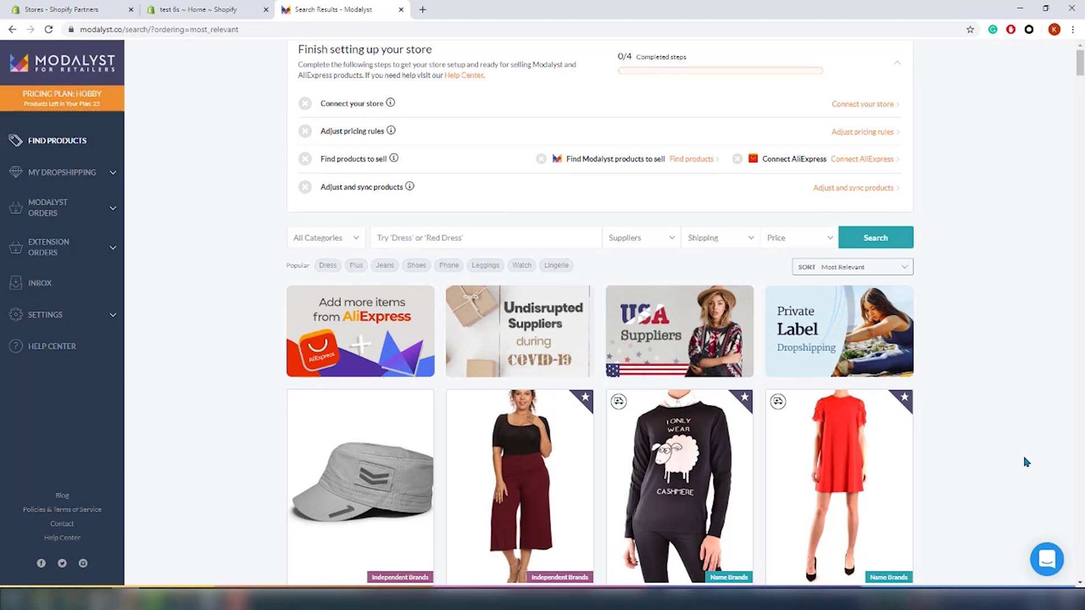
{"action": "scroll", "coordinate": [1026, 462], "scroll_direction": "down", "scroll_amount": 1}
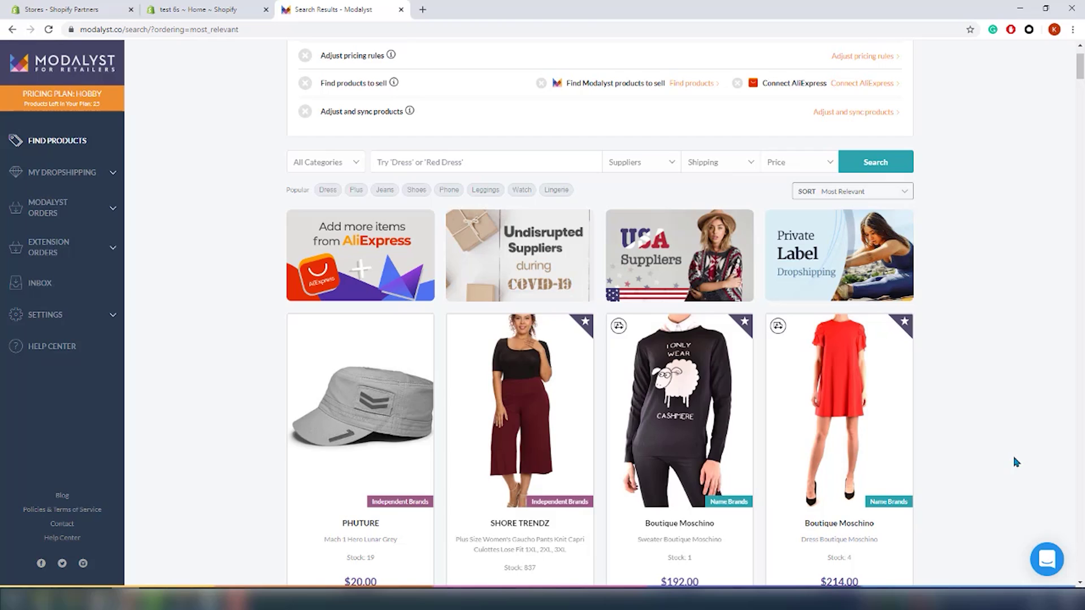
- Filter the product search results to the Home & Garden category
{"action": "left_click", "coordinate": [341, 161]}
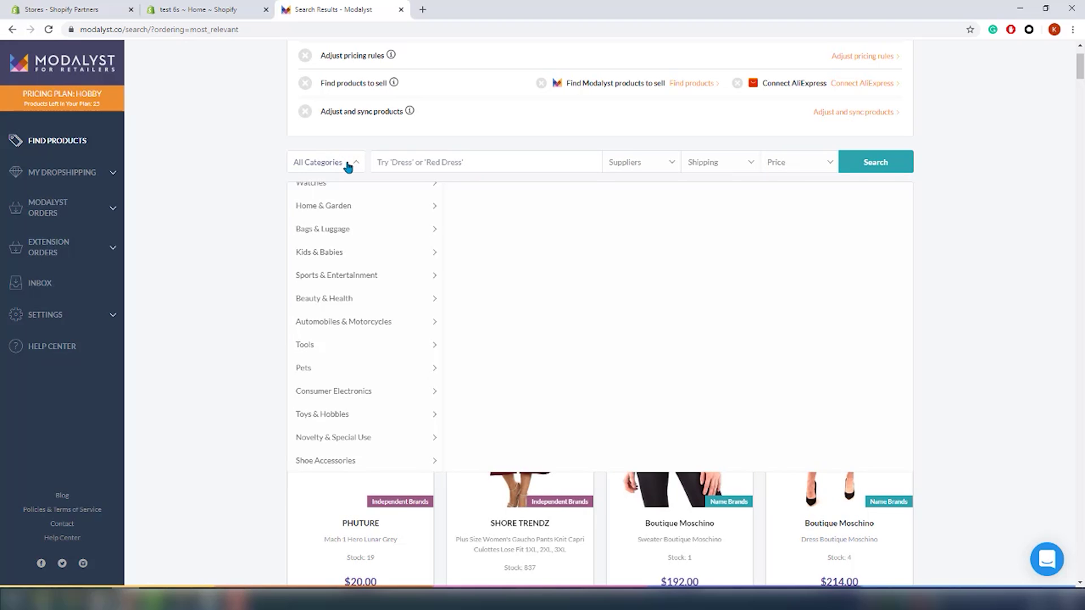
{"action": "left_click", "coordinate": [405, 211]}
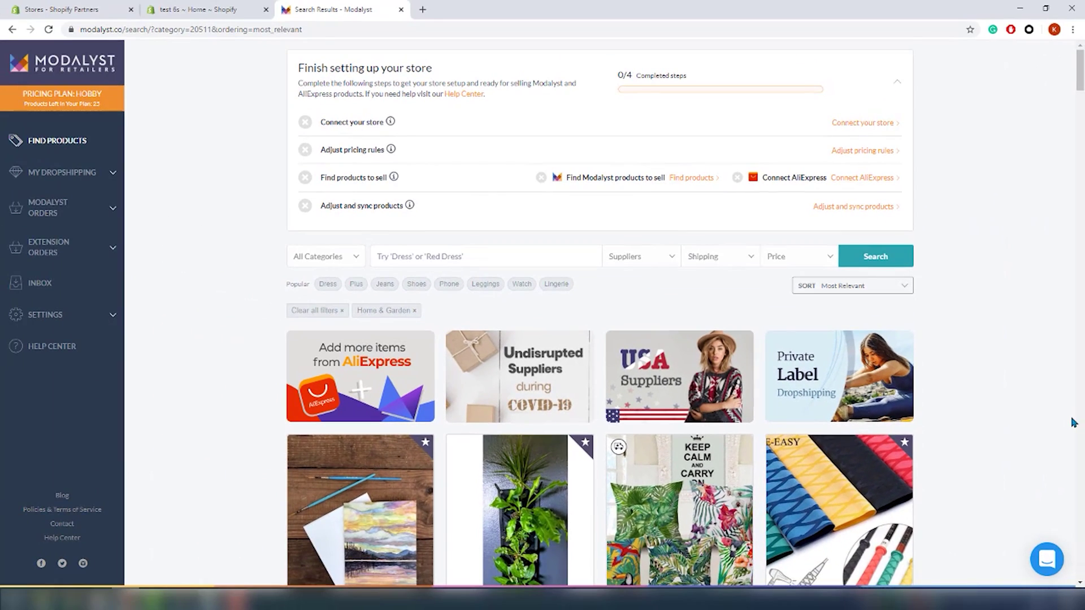
- Scroll through the Home & Garden results to the AliExpress foldable laundry basket ($16.00 cost, $32.00 price)
{"action": "scroll", "coordinate": [1074, 423], "scroll_direction": "down", "scroll_amount": 3}
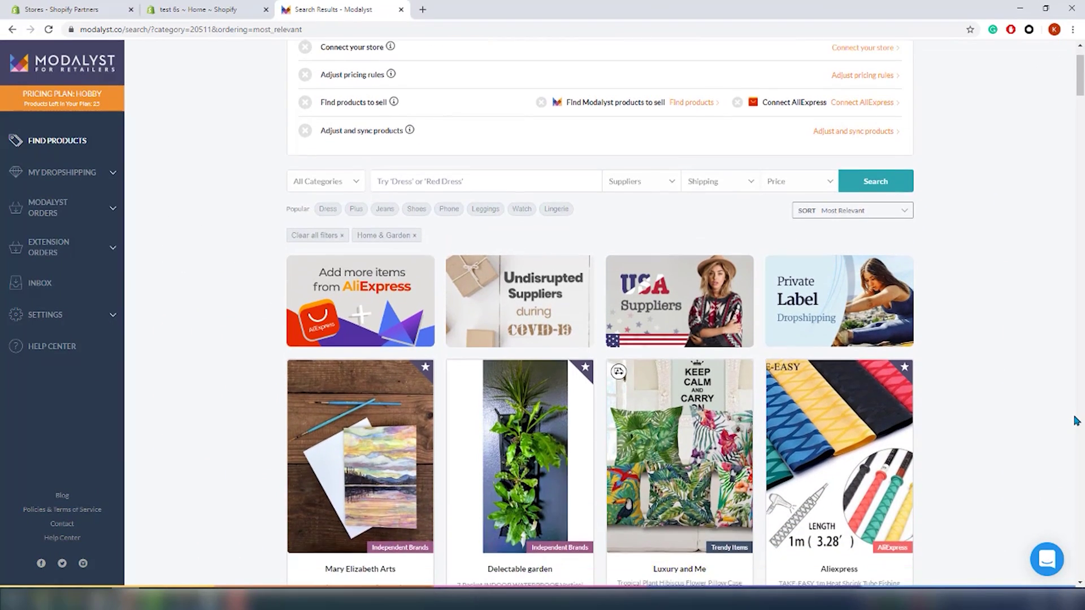
{"action": "scroll", "coordinate": [1077, 421], "scroll_direction": "down", "scroll_amount": 2}
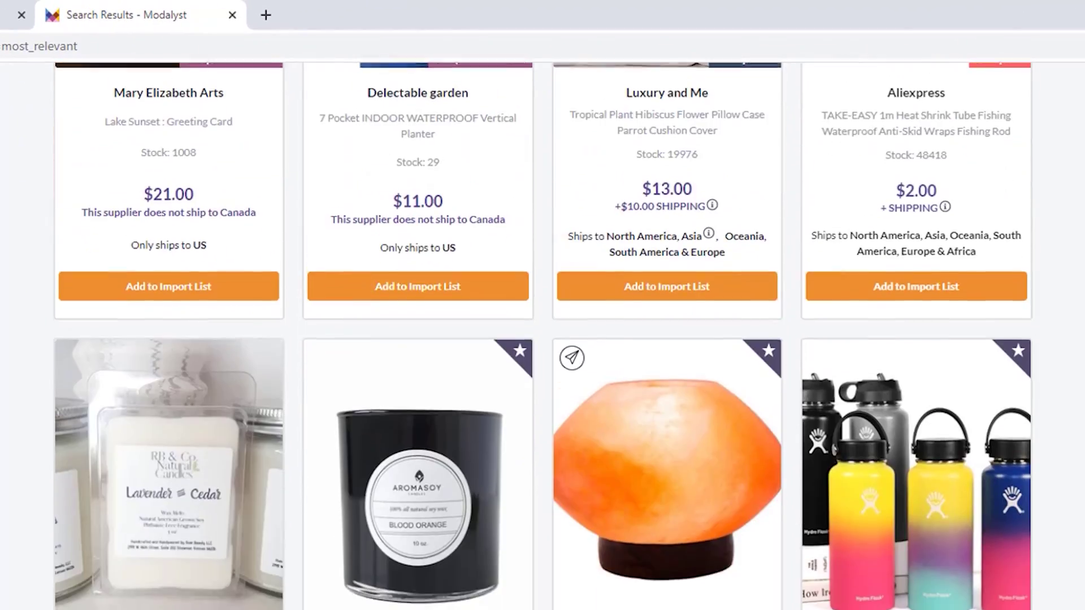
{"action": "scroll", "coordinate": [542, 336], "scroll_direction": "down", "scroll_amount": 10}
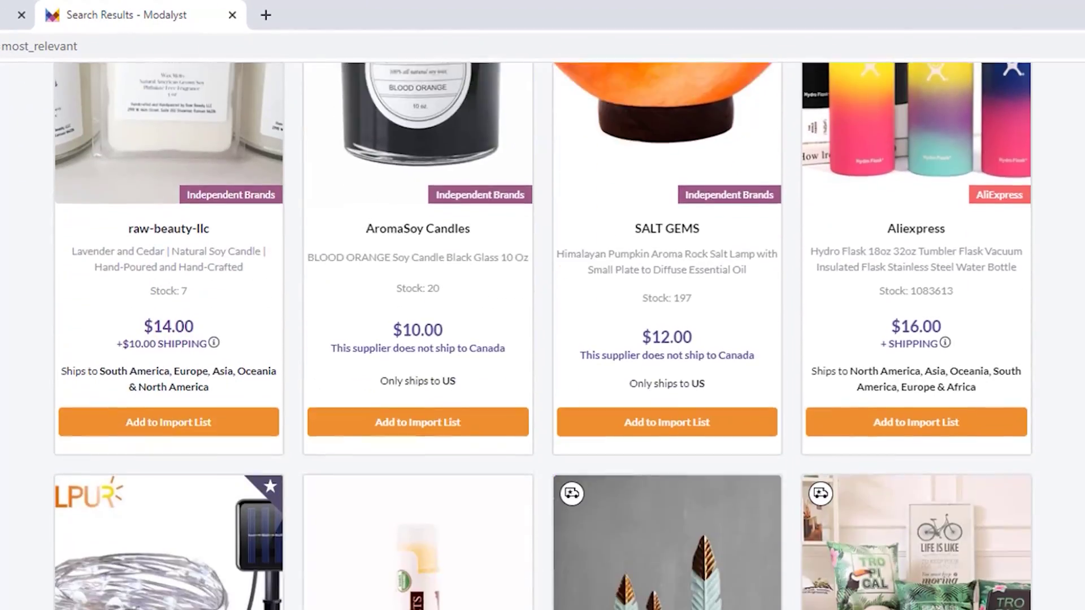
{"action": "scroll", "coordinate": [543, 339], "scroll_direction": "down", "scroll_amount": 6}
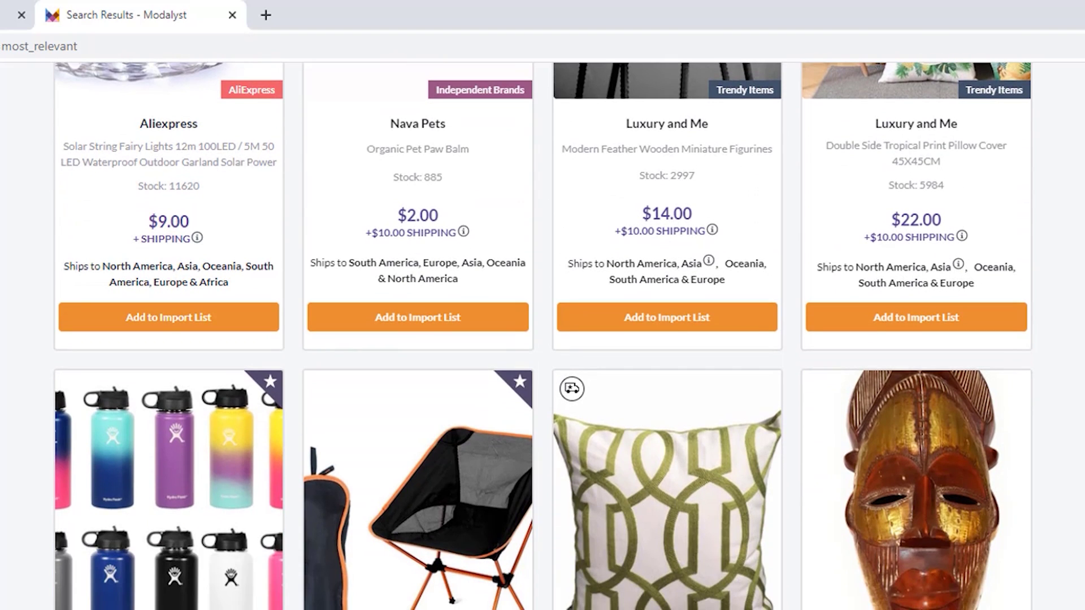
{"action": "scroll", "coordinate": [542, 335], "scroll_direction": "down", "scroll_amount": 6}
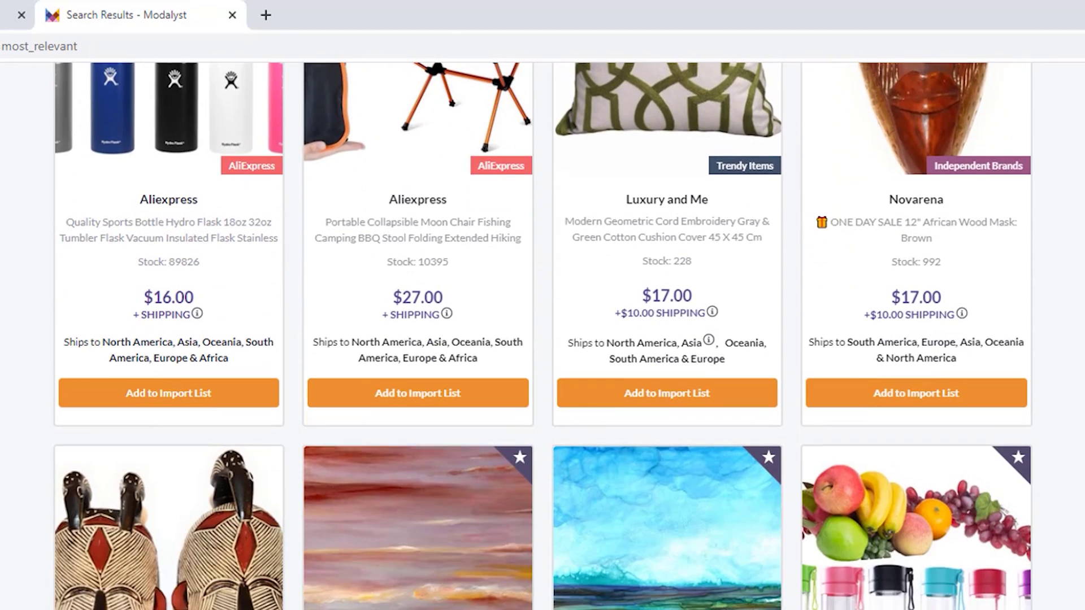
{"action": "scroll", "coordinate": [543, 335], "scroll_direction": "down", "scroll_amount": 1}
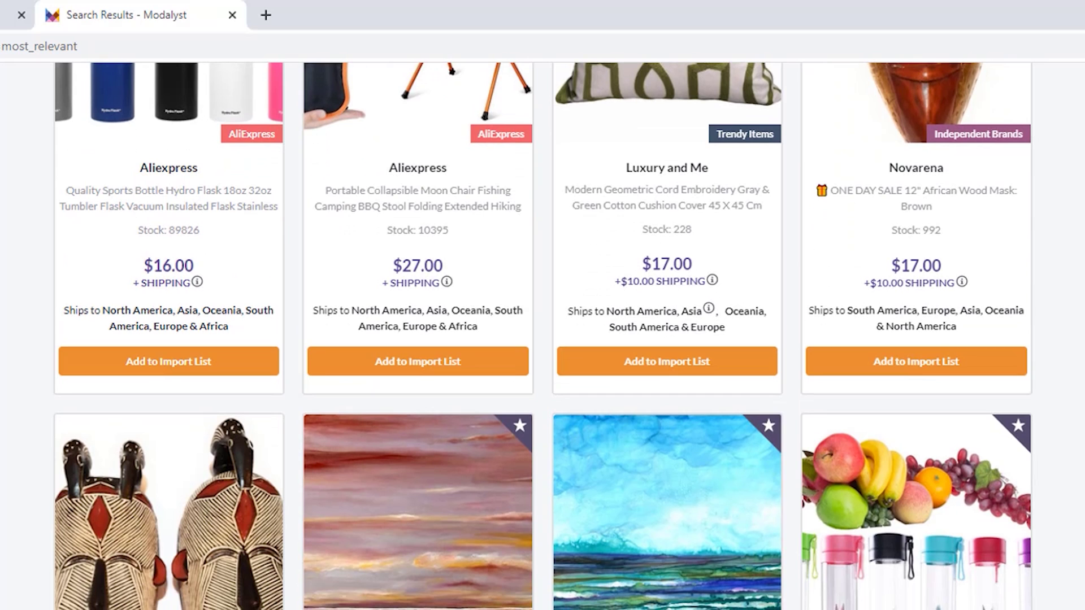
{"action": "scroll", "coordinate": [542, 336], "scroll_direction": "down", "scroll_amount": 2}
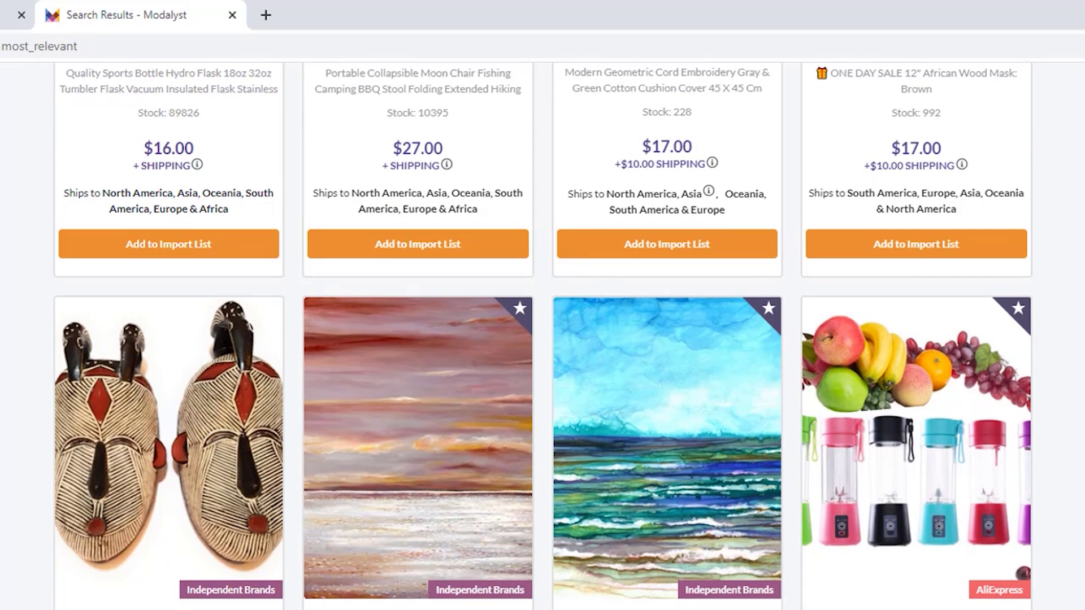
{"action": "scroll", "coordinate": [542, 336], "scroll_direction": "down", "scroll_amount": 2}
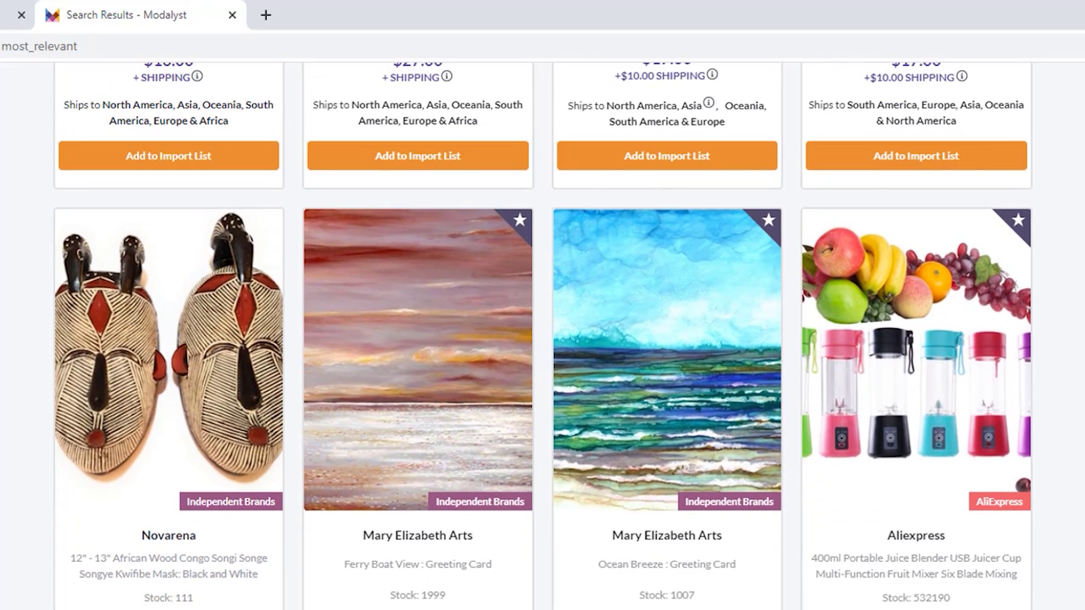
{"action": "scroll", "coordinate": [543, 336], "scroll_direction": "down", "scroll_amount": 1}
{"action": "scroll", "coordinate": [543, 336], "scroll_direction": "down", "scroll_amount": 4}
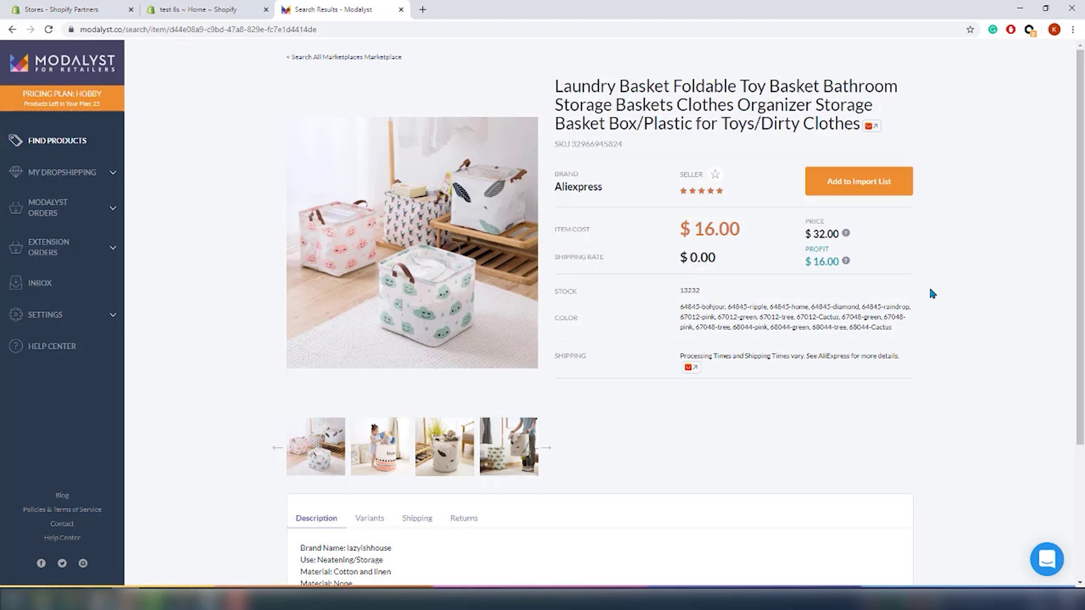
- Review the laundry basket's Variants, Shipping and Returns details
{"action": "scroll", "coordinate": [930, 305], "scroll_direction": "down", "scroll_amount": 1}
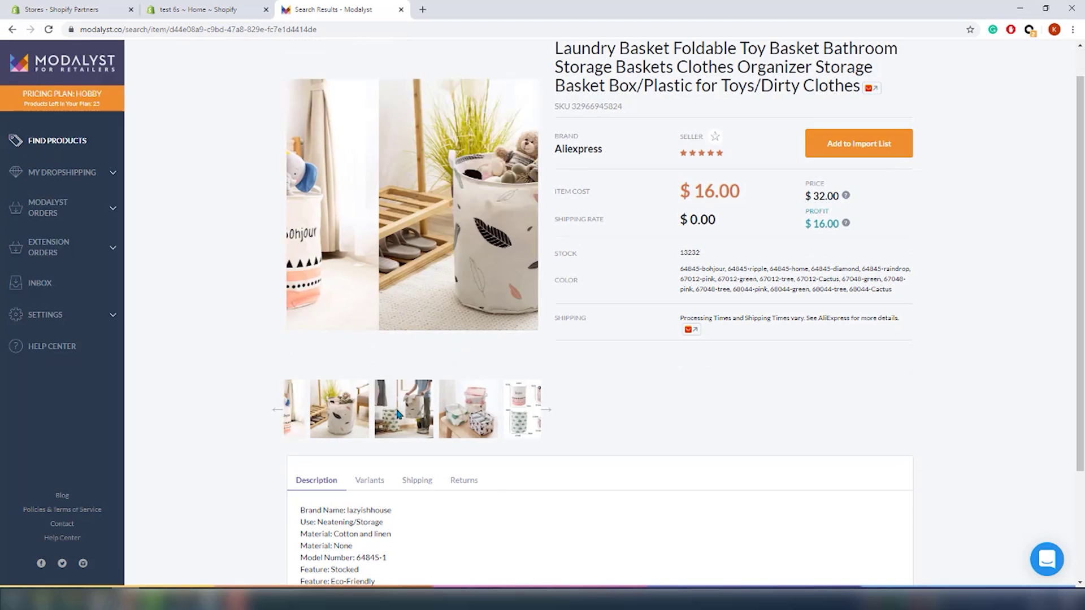
{"action": "scroll", "coordinate": [732, 390], "scroll_direction": "down", "scroll_amount": 1}
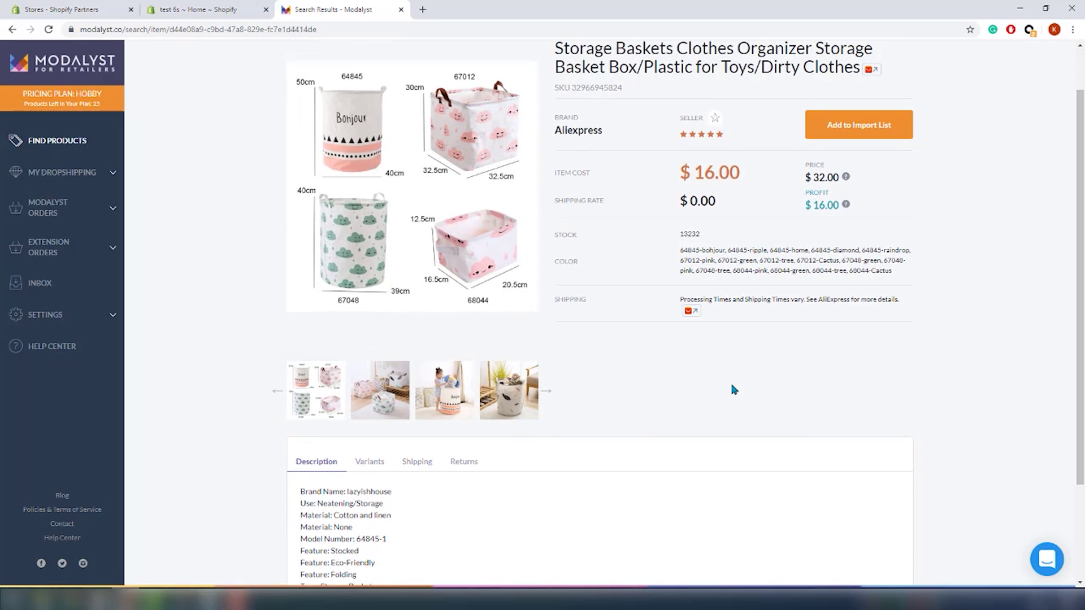
{"action": "scroll", "coordinate": [731, 388], "scroll_direction": "down", "scroll_amount": 1}
{"action": "scroll", "coordinate": [724, 392], "scroll_direction": "down", "scroll_amount": 2}
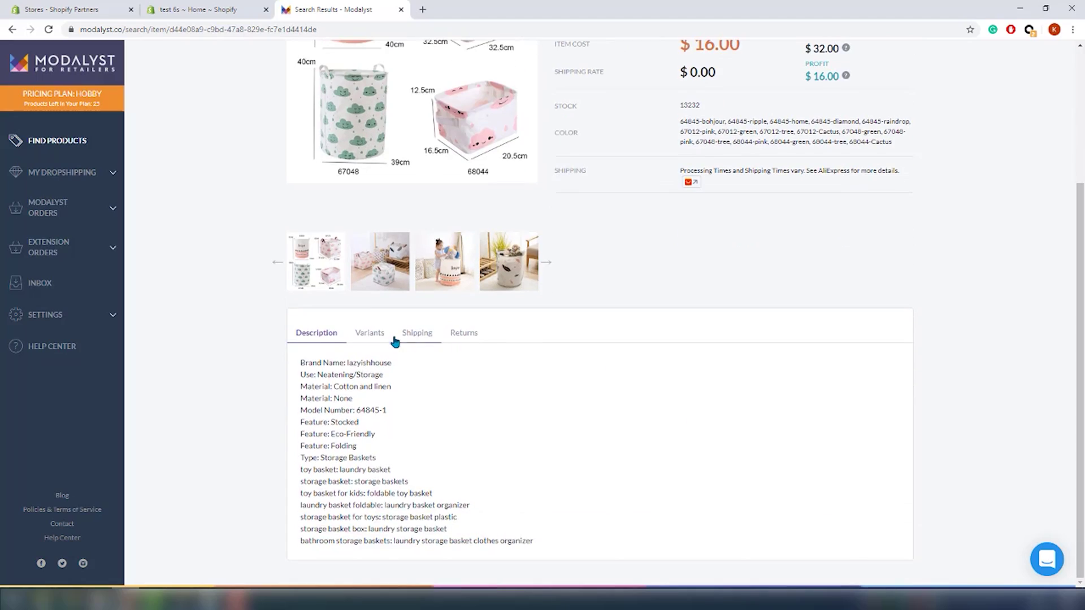
{"action": "left_click", "coordinate": [390, 340]}
{"action": "left_click", "coordinate": [417, 341]}
{"action": "left_click", "coordinate": [479, 511]}
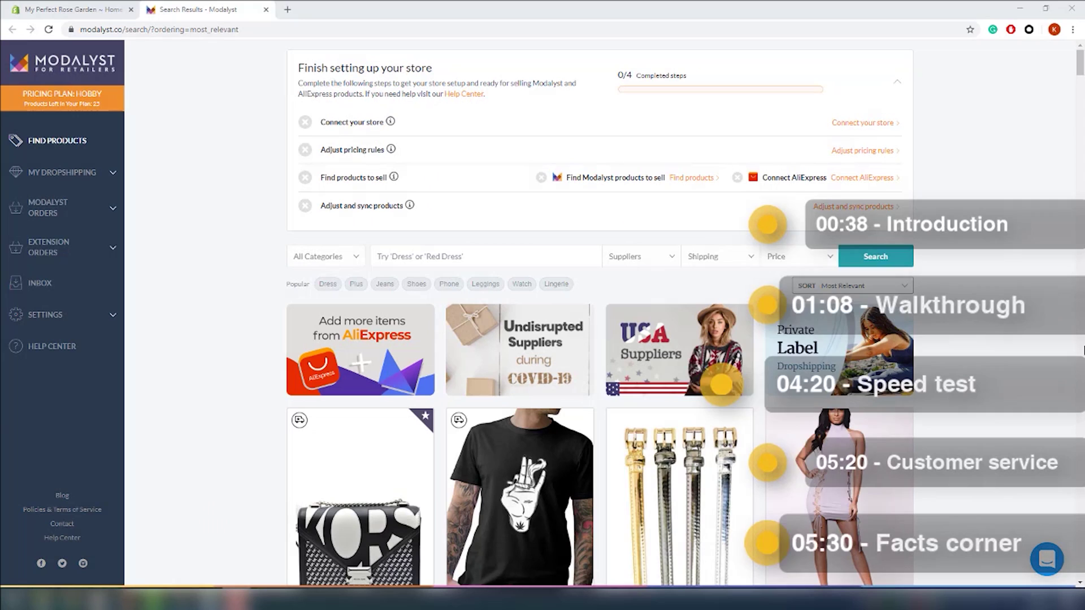
- Go to testmystorespeed.com in a new browser tab
{"action": "left_click", "coordinate": [286, 15]}
{"action": "type", "text": "testmystorespeed.com"}
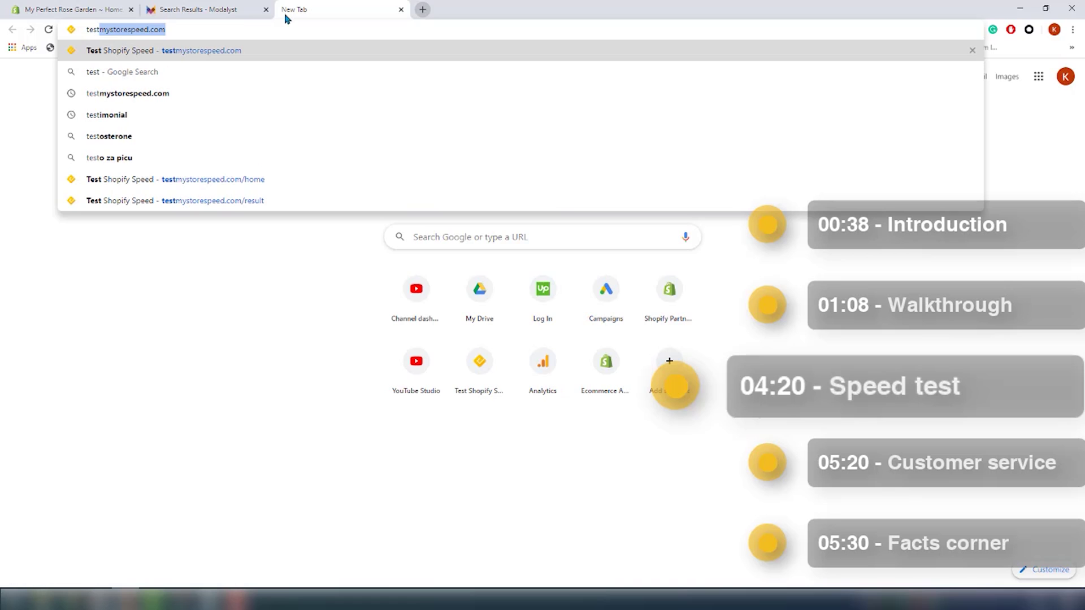
{"action": "key", "text": "Return"}
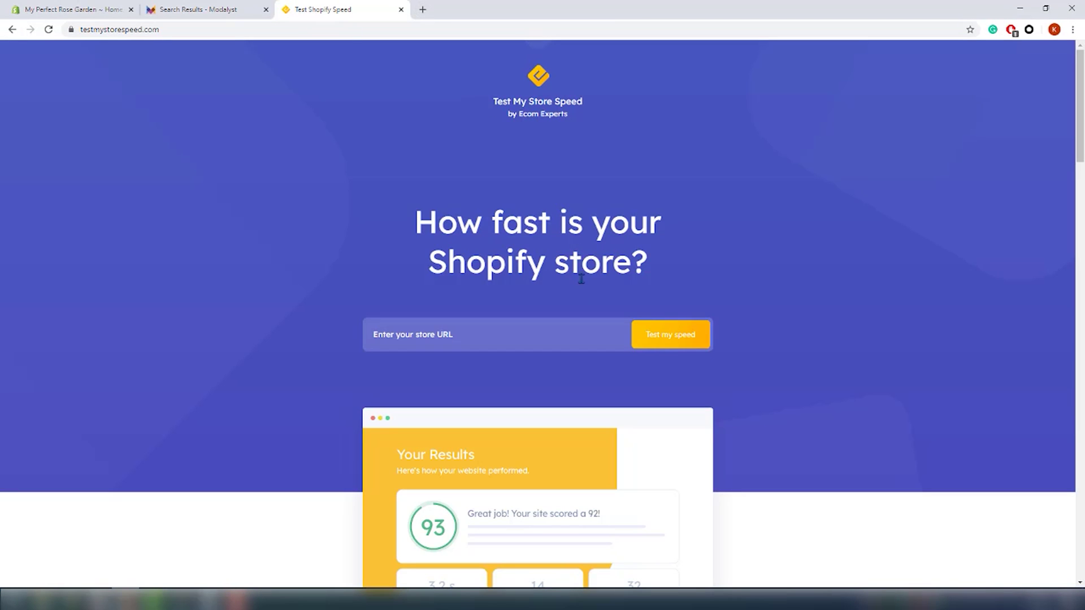
- Paste the my-perfect-rose-garden Shopify store URL and run the speed test
{"action": "right_click", "coordinate": [555, 324]}
{"action": "left_click", "coordinate": [612, 414]}
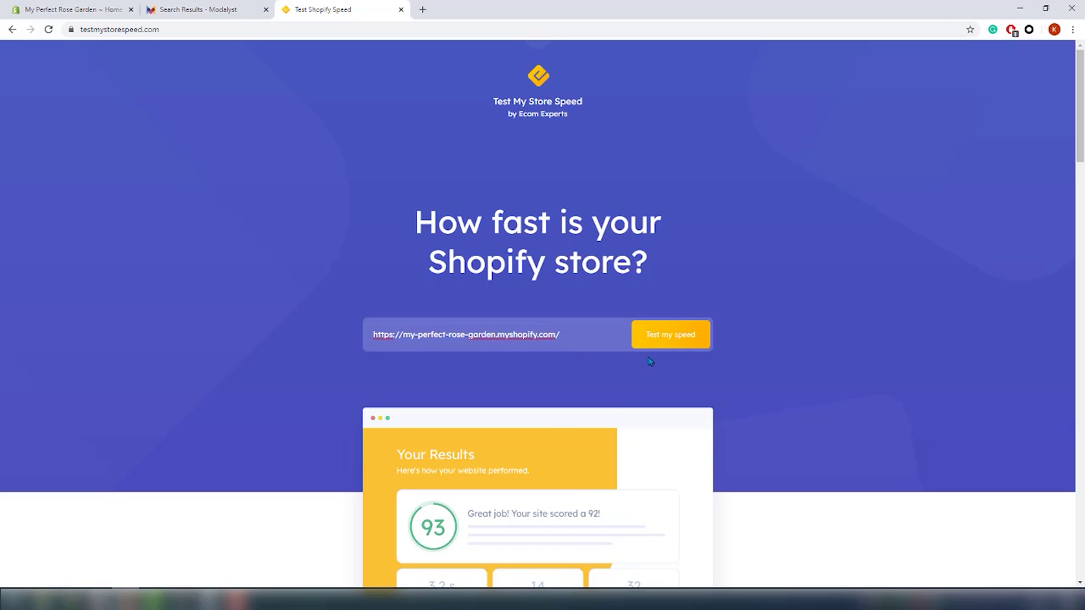
{"action": "left_click", "coordinate": [666, 341]}
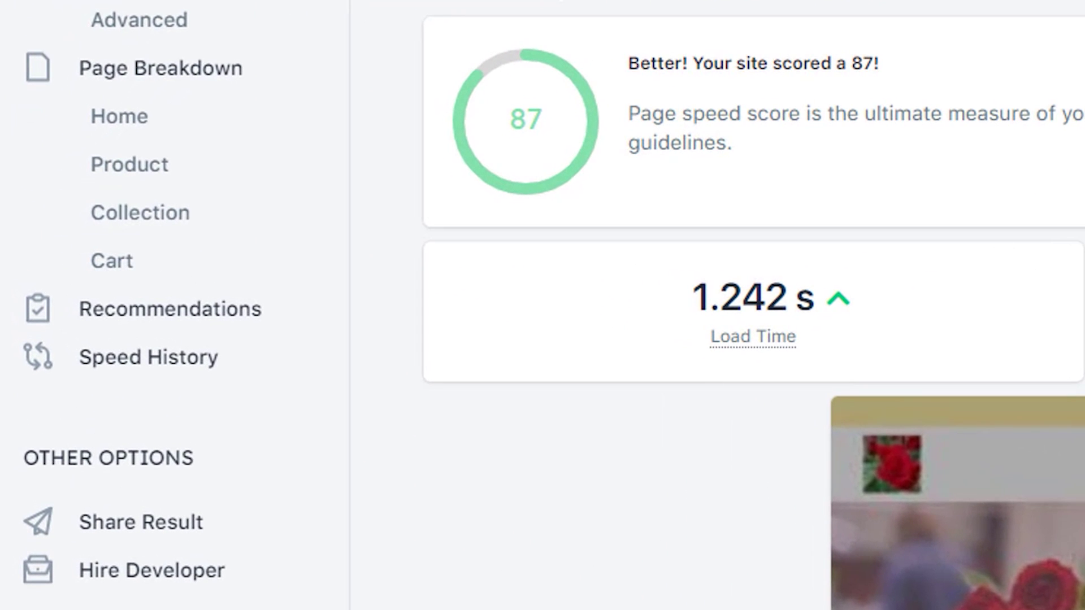
- In Speed History, compare the 5/31/2020 7:07:33 PM and 8:08:00 PM tests and review the results
{"action": "left_click", "coordinate": [175, 368]}
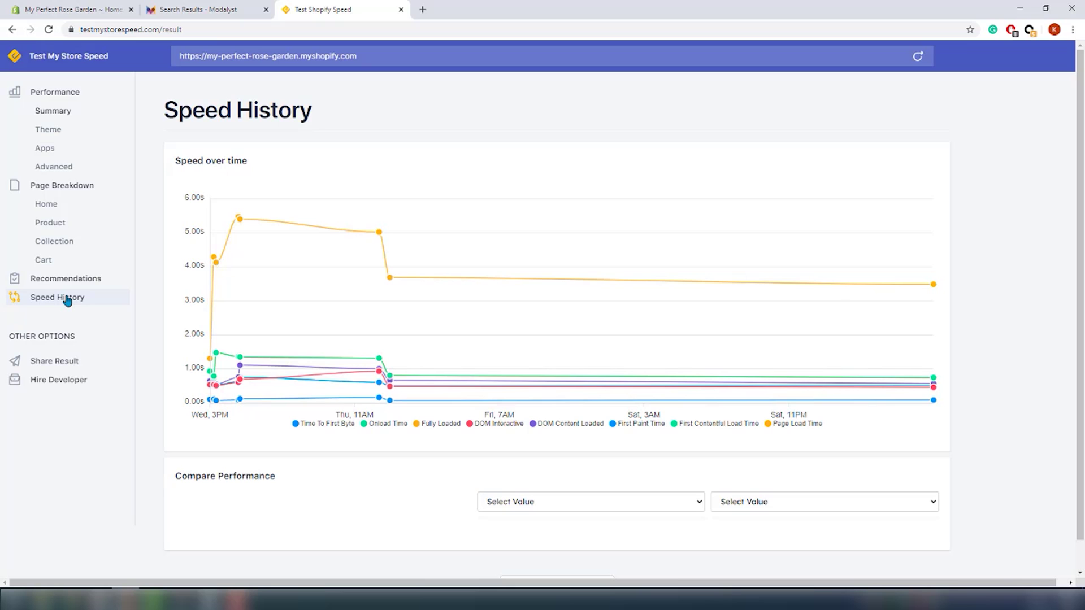
{"action": "left_click", "coordinate": [555, 501]}
{"action": "left_click", "coordinate": [558, 476]}
{"action": "left_click", "coordinate": [766, 503]}
{"action": "left_click", "coordinate": [758, 482]}
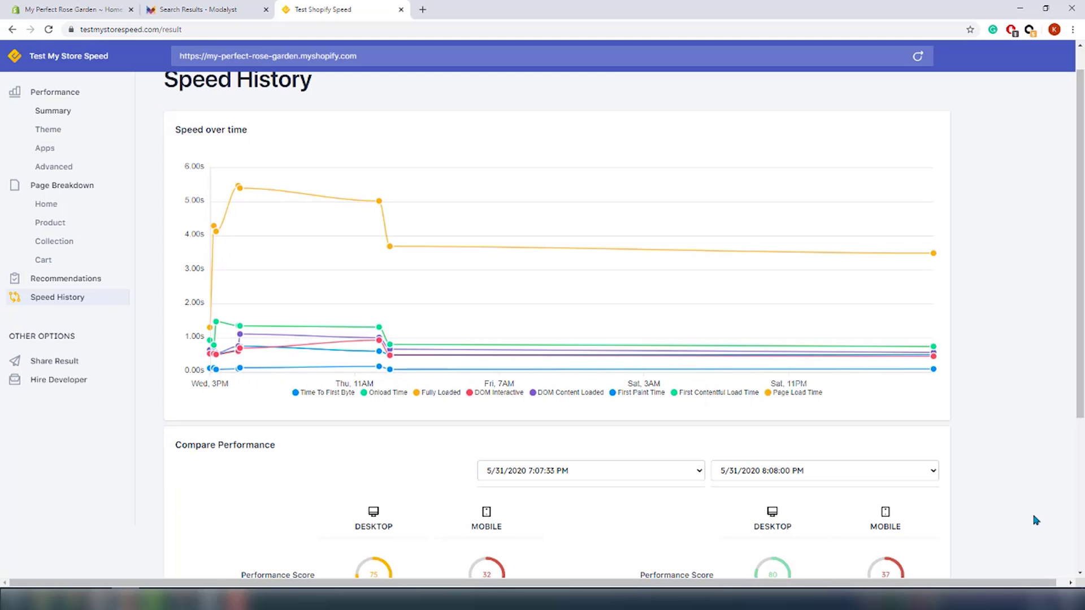
{"action": "scroll", "coordinate": [1054, 486], "scroll_direction": "down", "scroll_amount": 2}
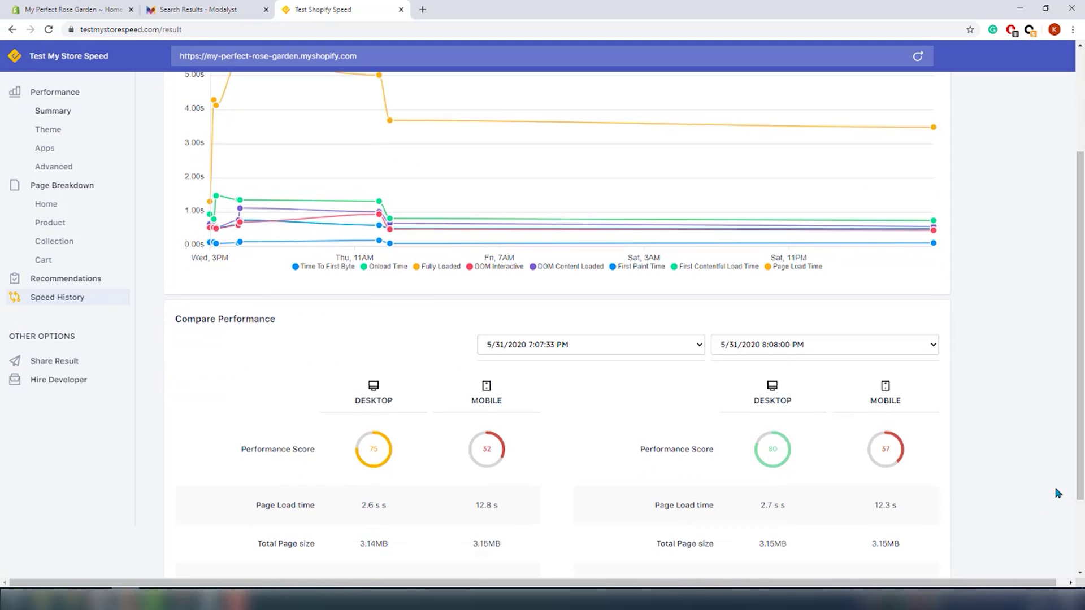
{"action": "scroll", "coordinate": [1057, 494], "scroll_direction": "down", "scroll_amount": 2}
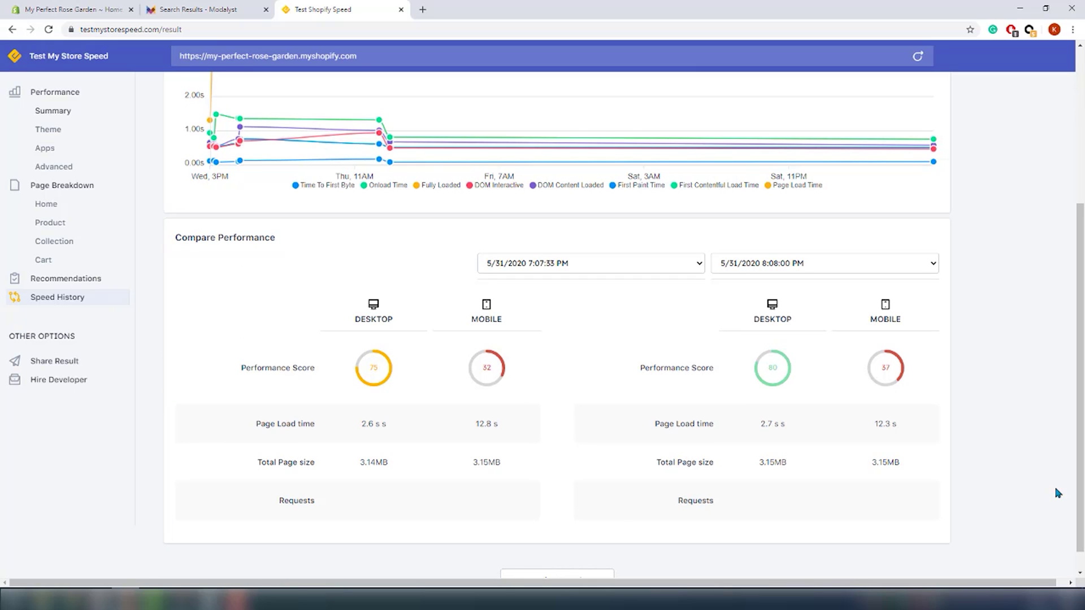
{"action": "scroll", "coordinate": [1056, 493], "scroll_direction": "down", "scroll_amount": 1}
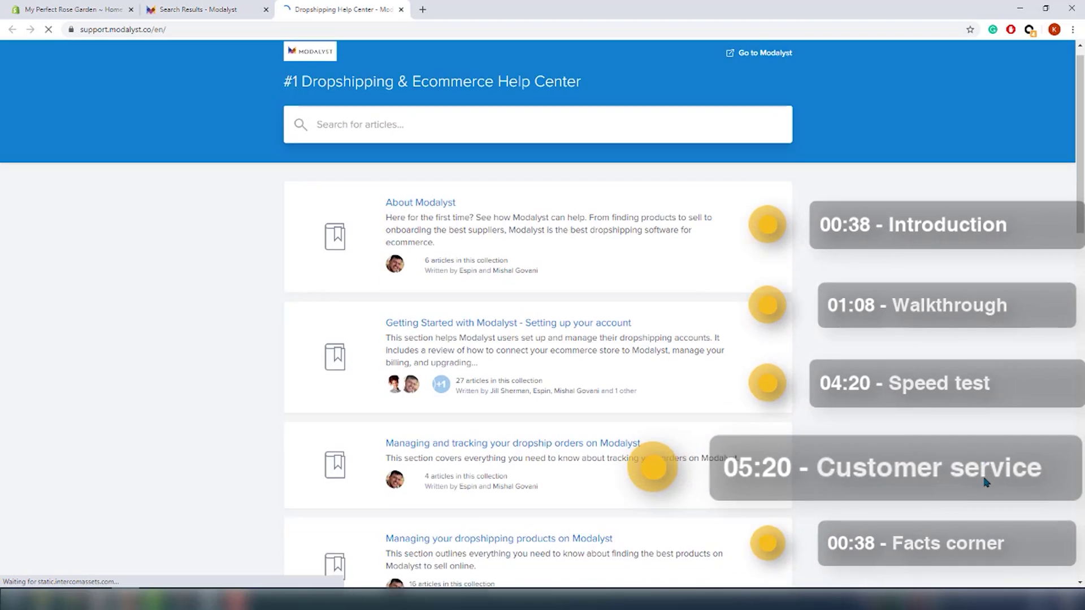
- Send Modalyst support a chat message asking whether samples can be ordered, and on which plan
{"action": "scroll", "coordinate": [542, 317], "scroll_direction": "down", "scroll_amount": 10}
{"action": "left_click", "coordinate": [1046, 559]}
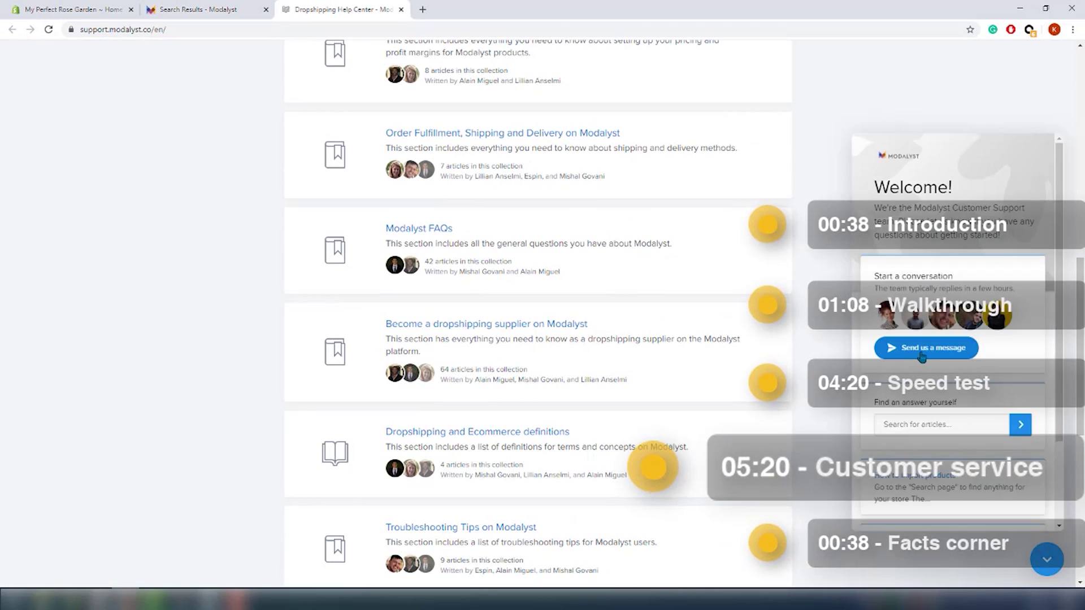
{"action": "left_click", "coordinate": [939, 347]}
{"action": "type", "text": "H"}
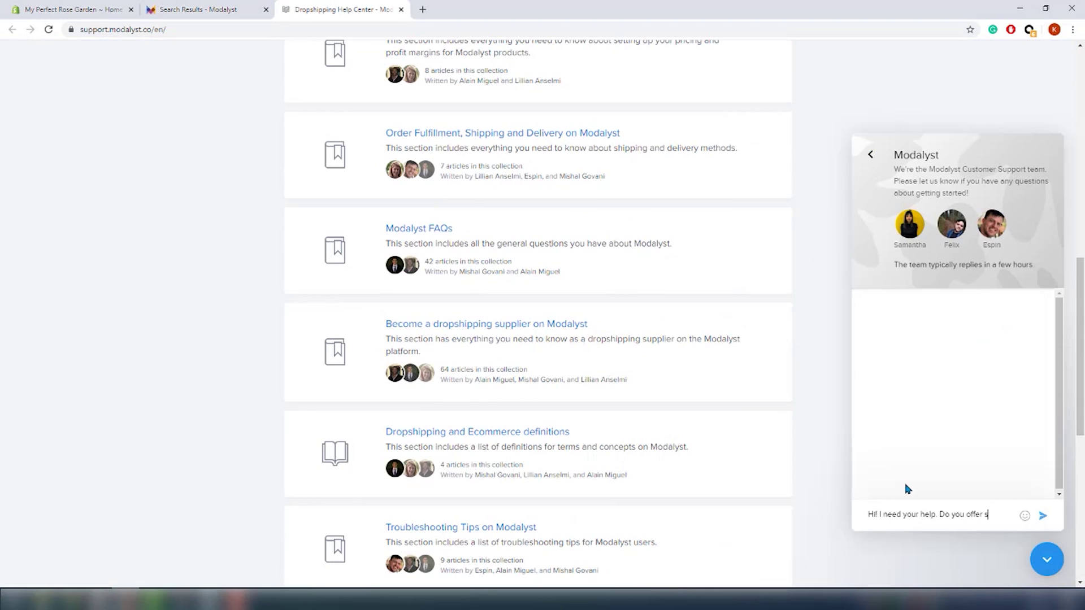
{"action": "key", "text": "Return"}
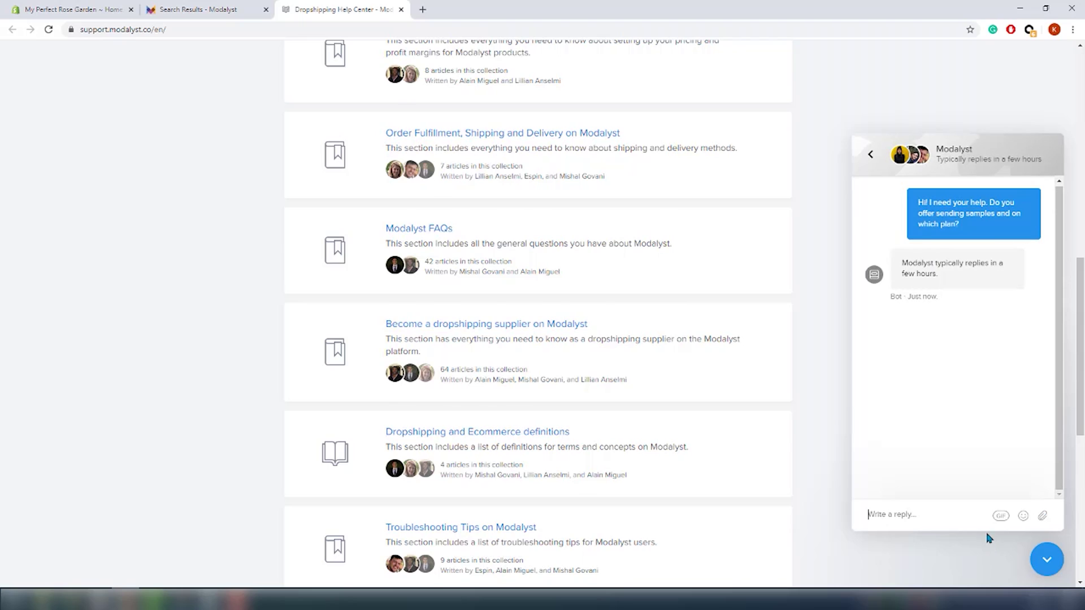
{"action": "scroll", "coordinate": [989, 537], "scroll_direction": "down", "scroll_amount": 1}
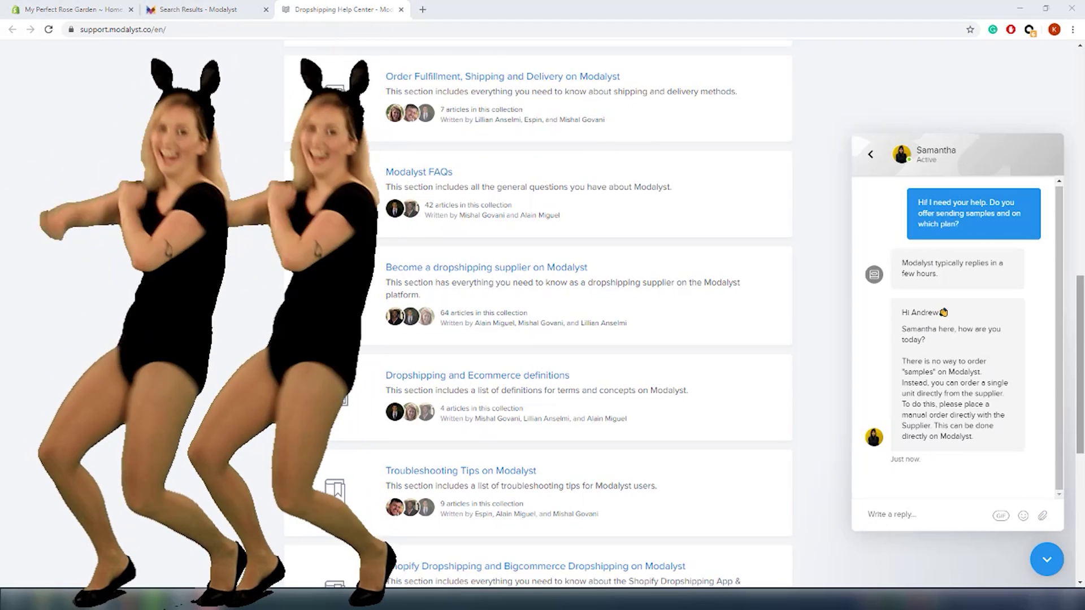